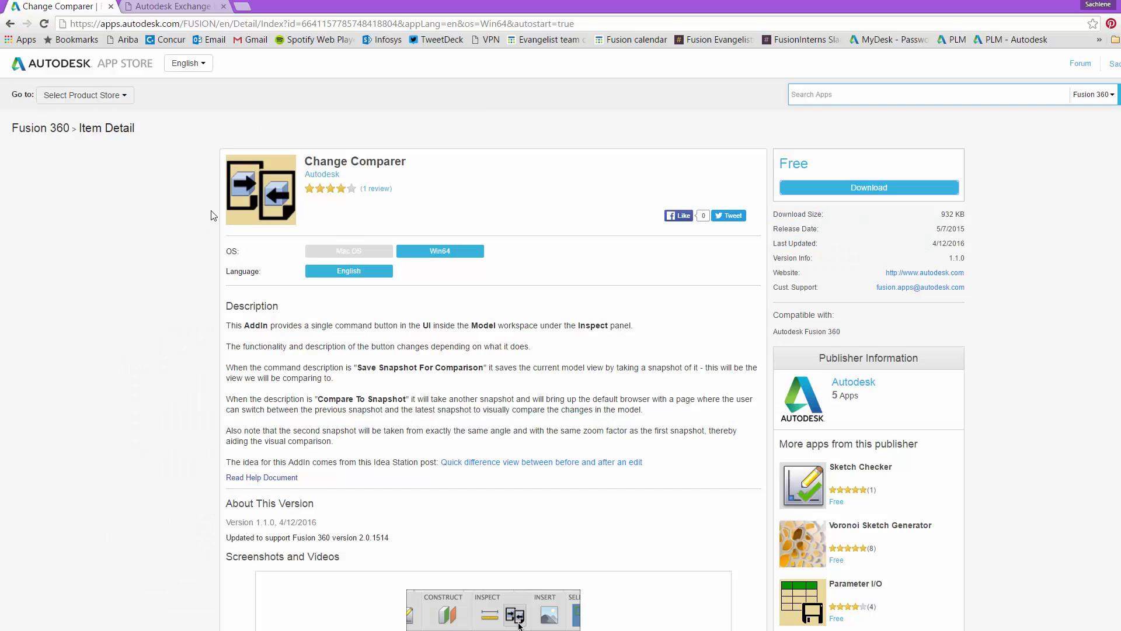
scroll(518, 563, down, 2)
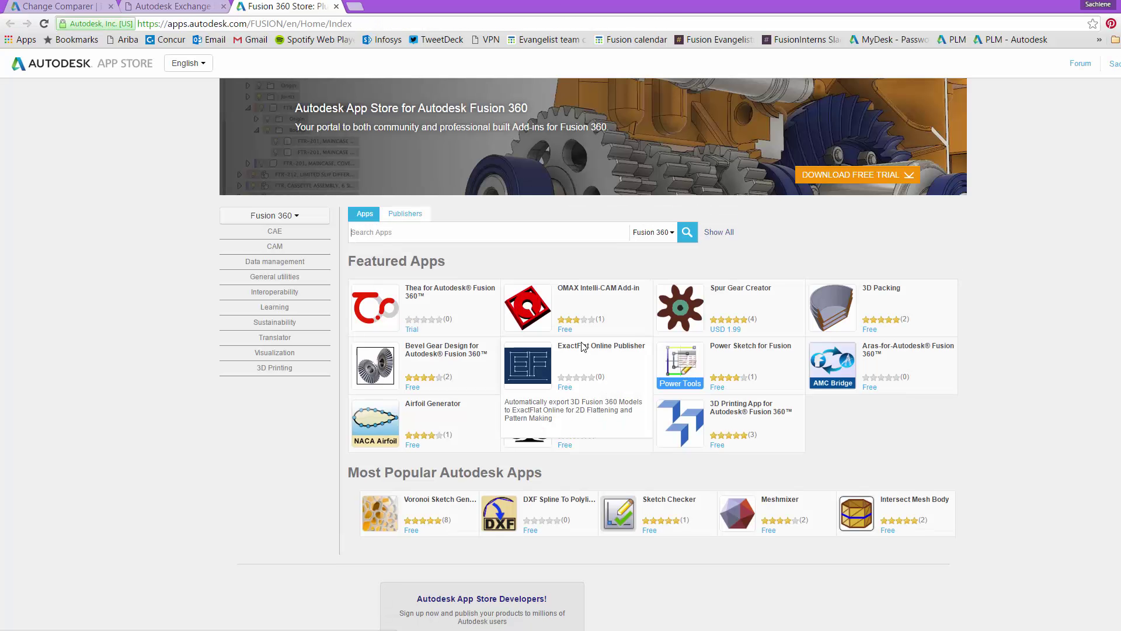
Step: Download the Win64 installer of the free Change Comparer add-in from the Autodesk App Store
click(717, 233)
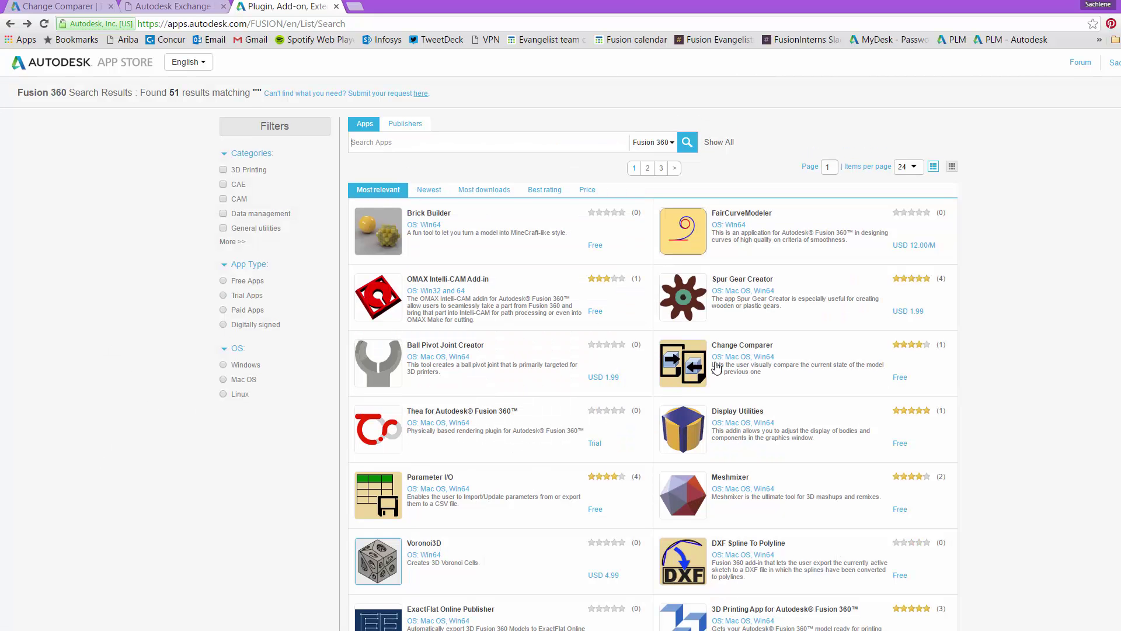
click(692, 367)
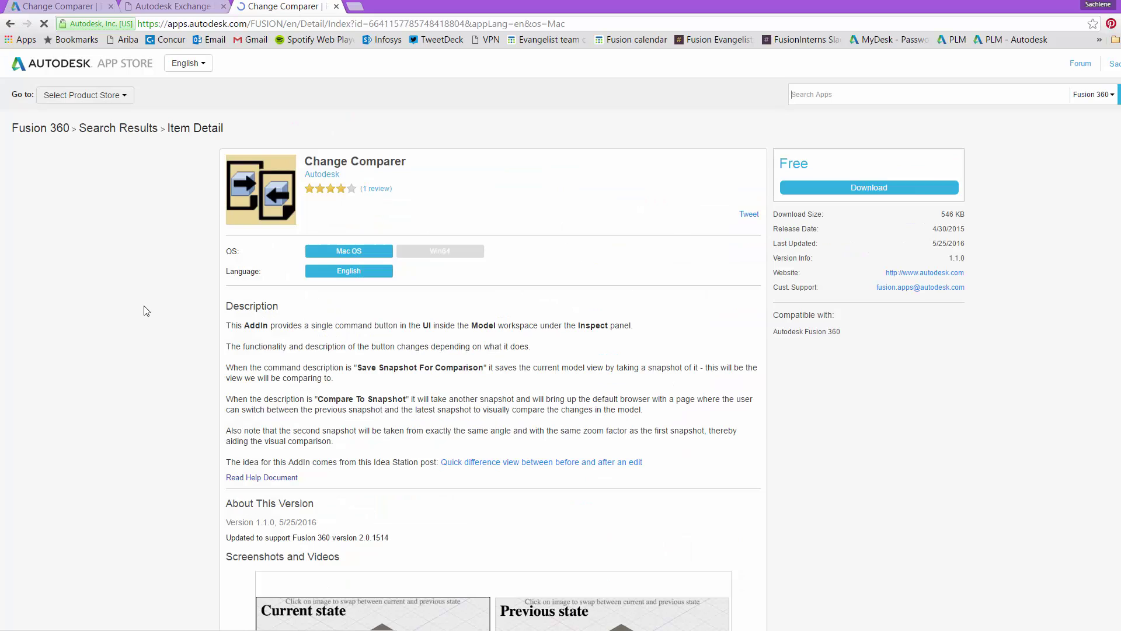
click(445, 256)
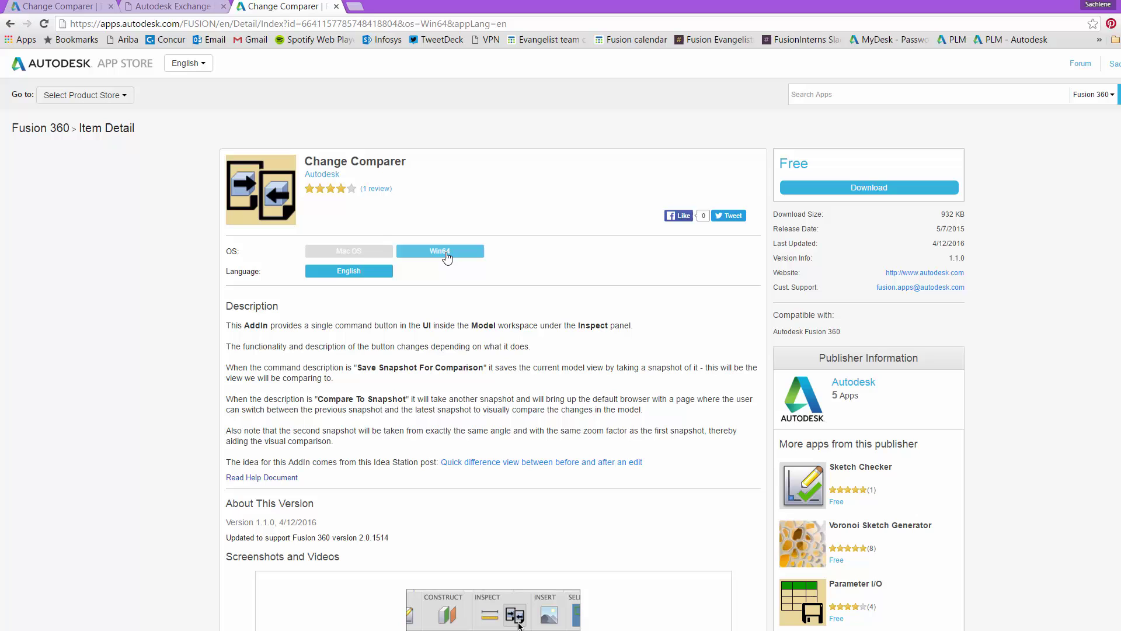
click(854, 188)
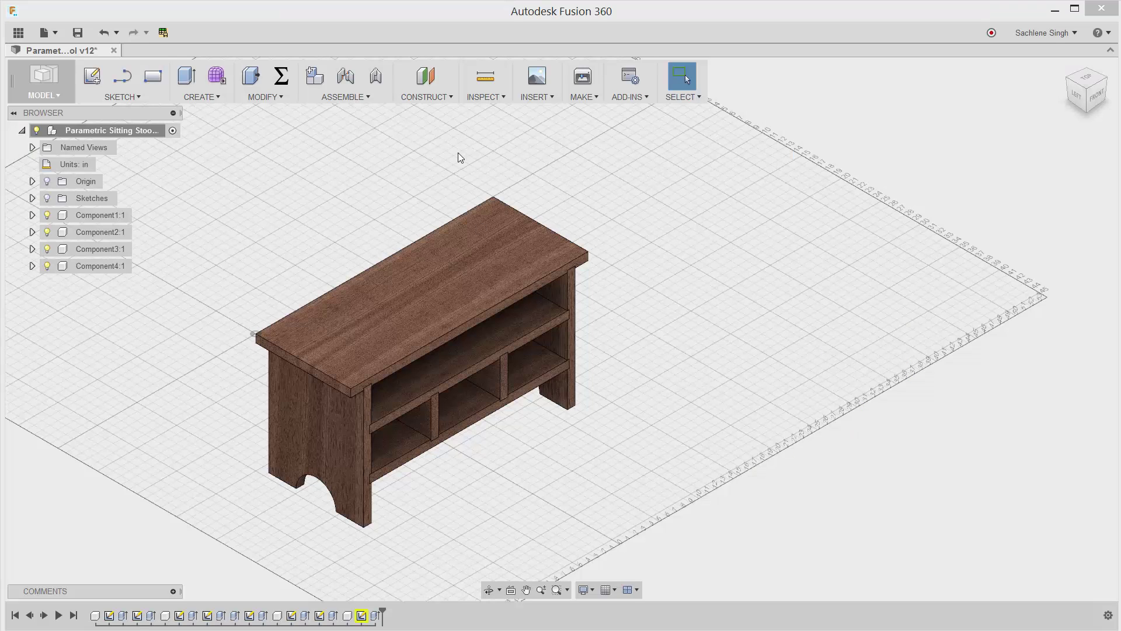
Step: Save a snapshot of the current bench via INSPECT > Save Snapshot For Comparison
click(480, 97)
click(499, 96)
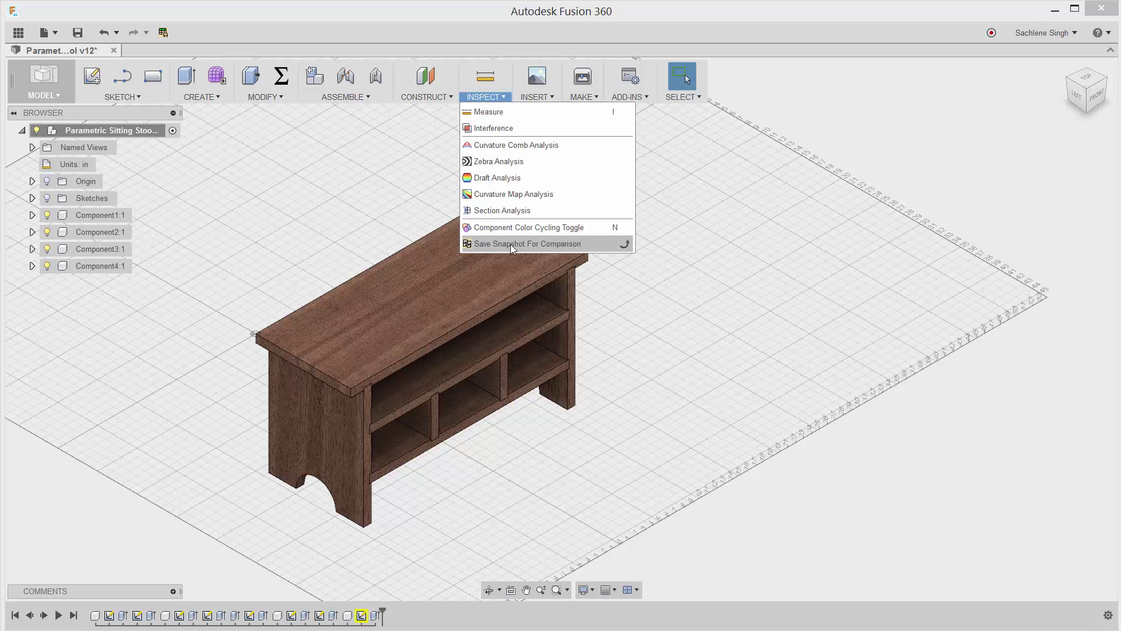
click(558, 244)
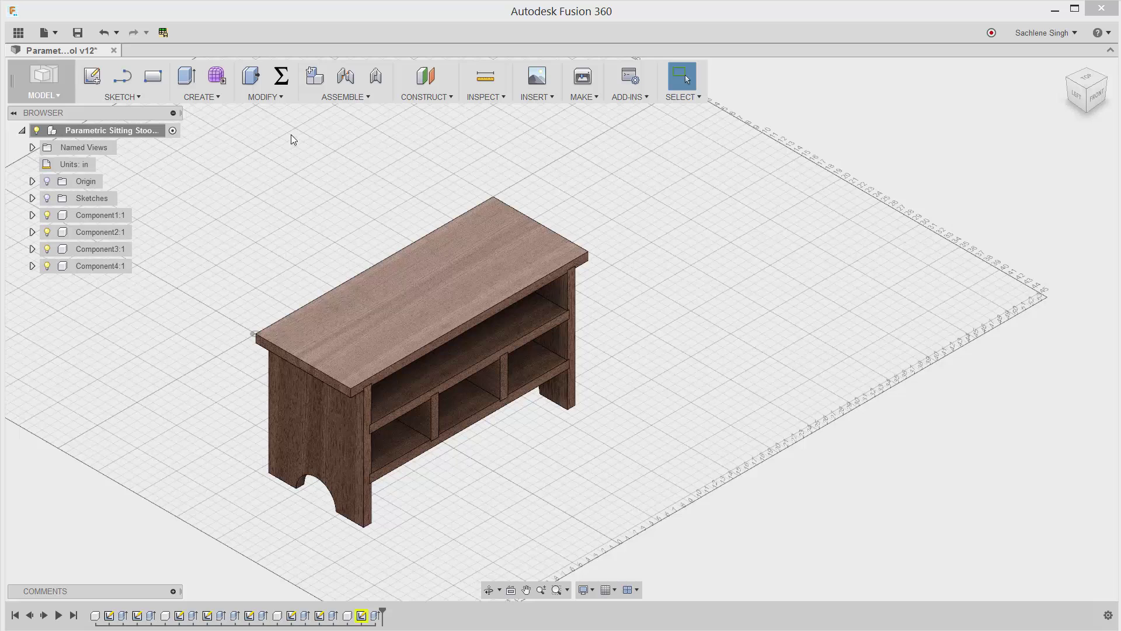
Step: Change the SeatLength parameter from 30 in to 40 in and confirm
click(281, 77)
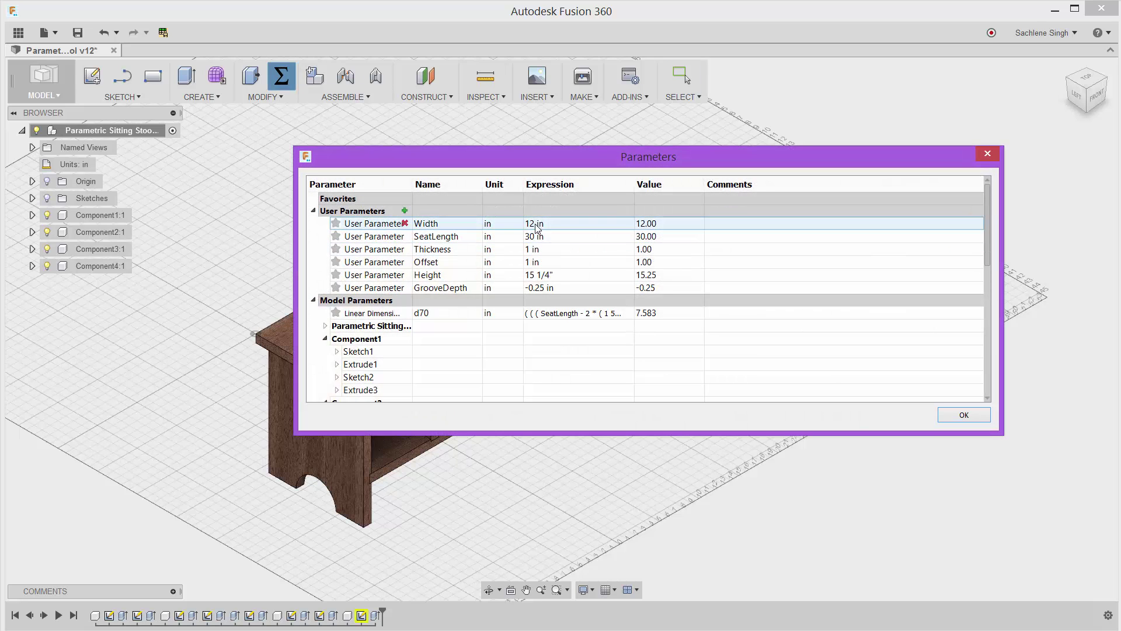
click(539, 237)
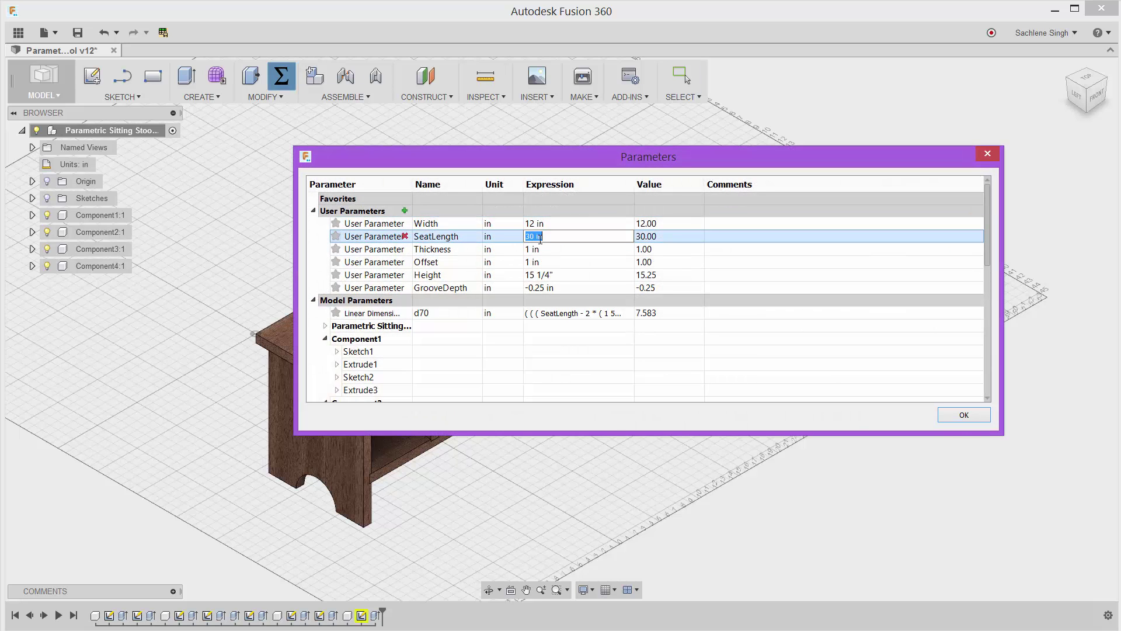
text(40)
key(Return)
click(941, 412)
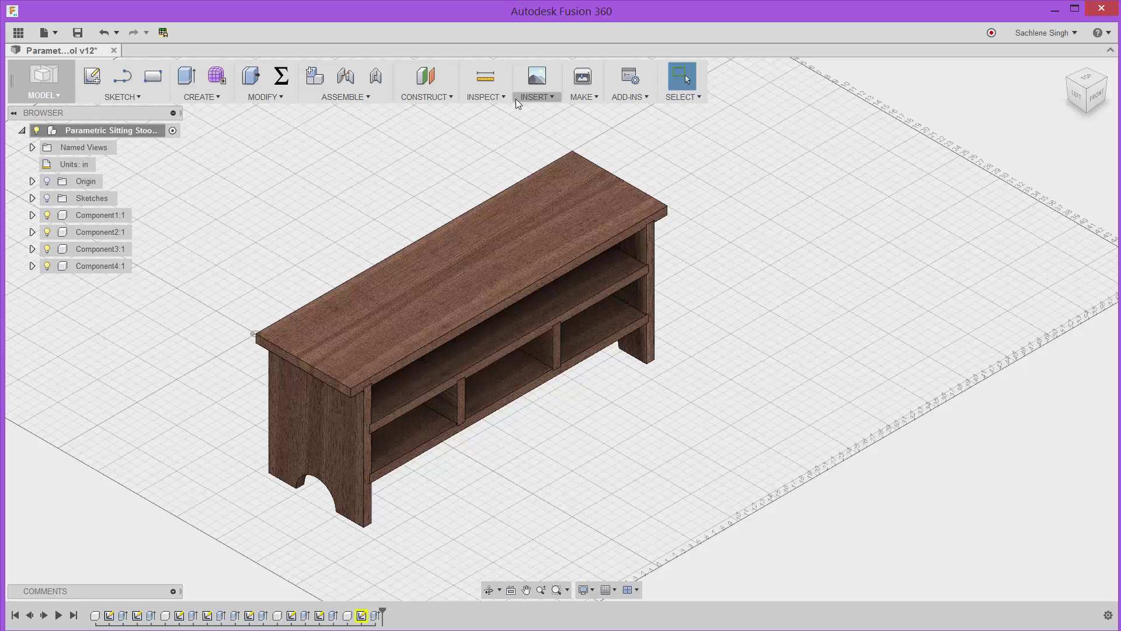
Step: Run Compare To Snapshot so the lengthened bench opens in the browser comparison page
click(489, 96)
click(504, 243)
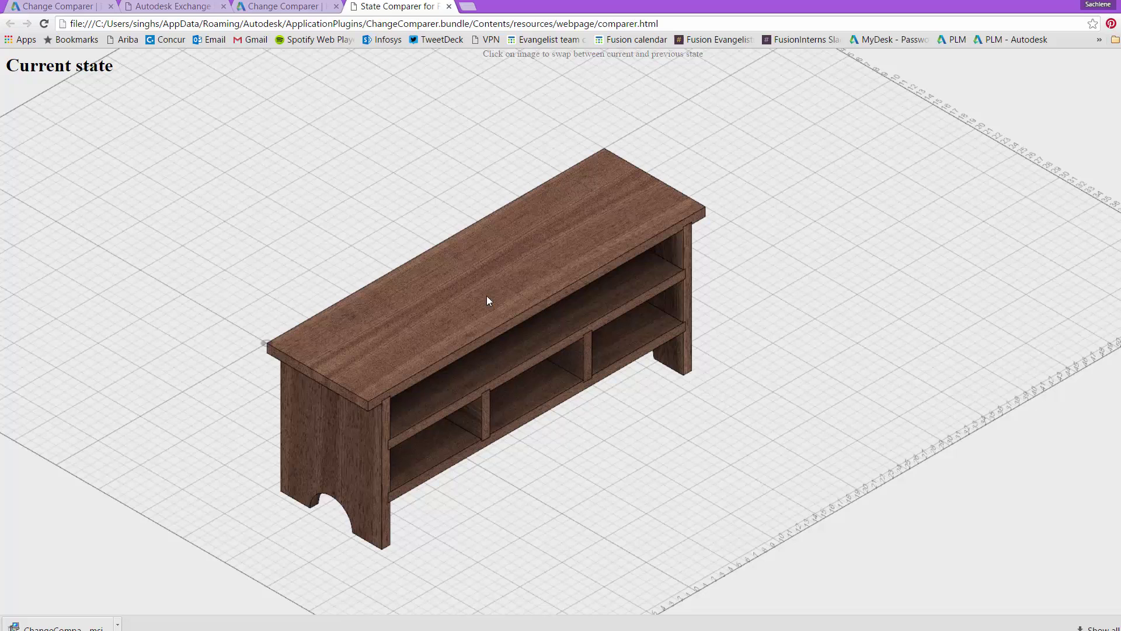
Step: Toggle the comparison image between the 30 in snapshot and the 40 in bench, ending on current
click(533, 438)
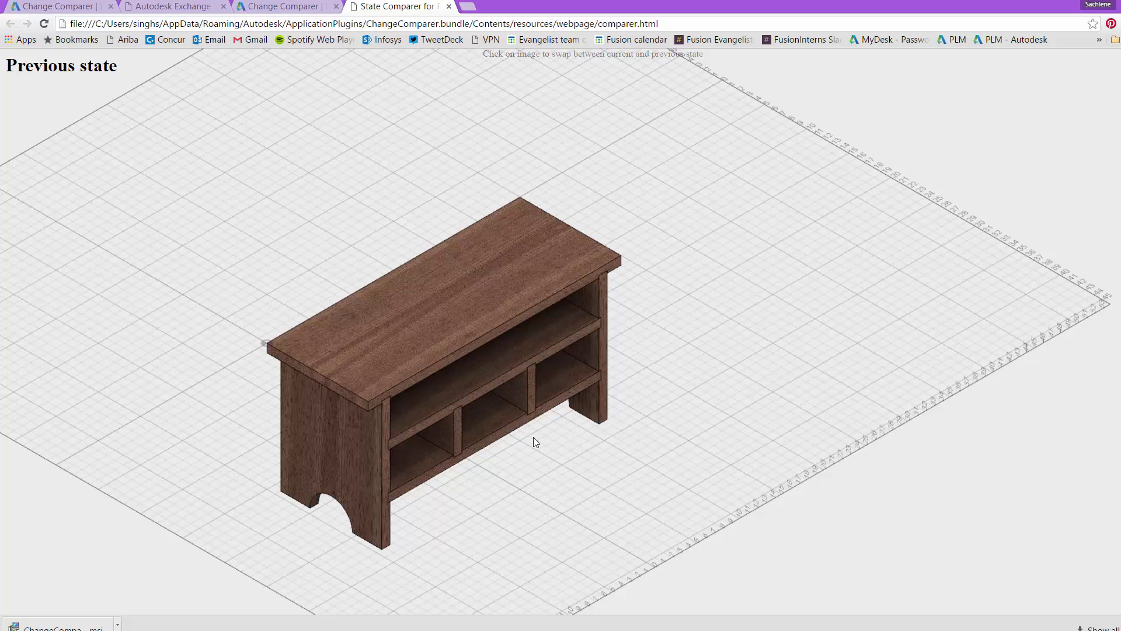
click(533, 442)
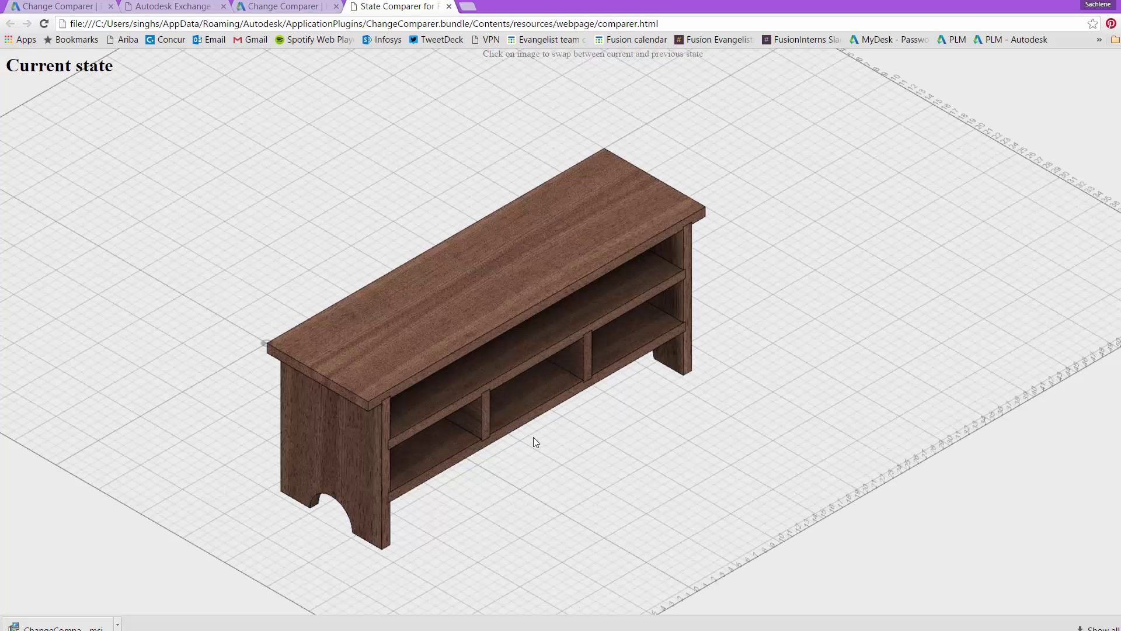
click(534, 441)
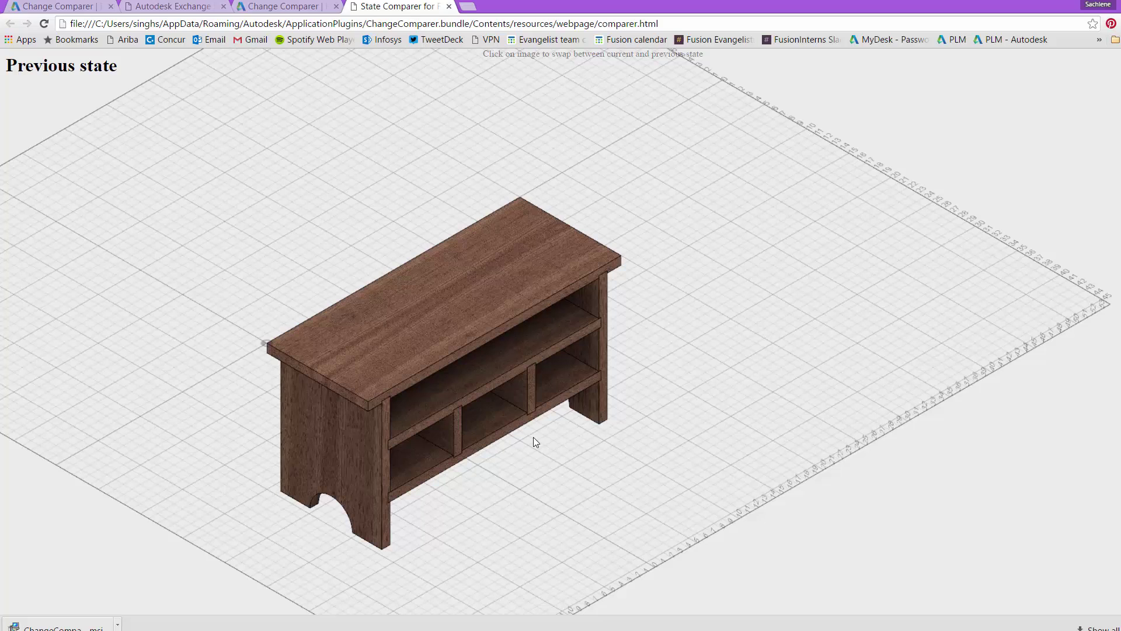
click(533, 442)
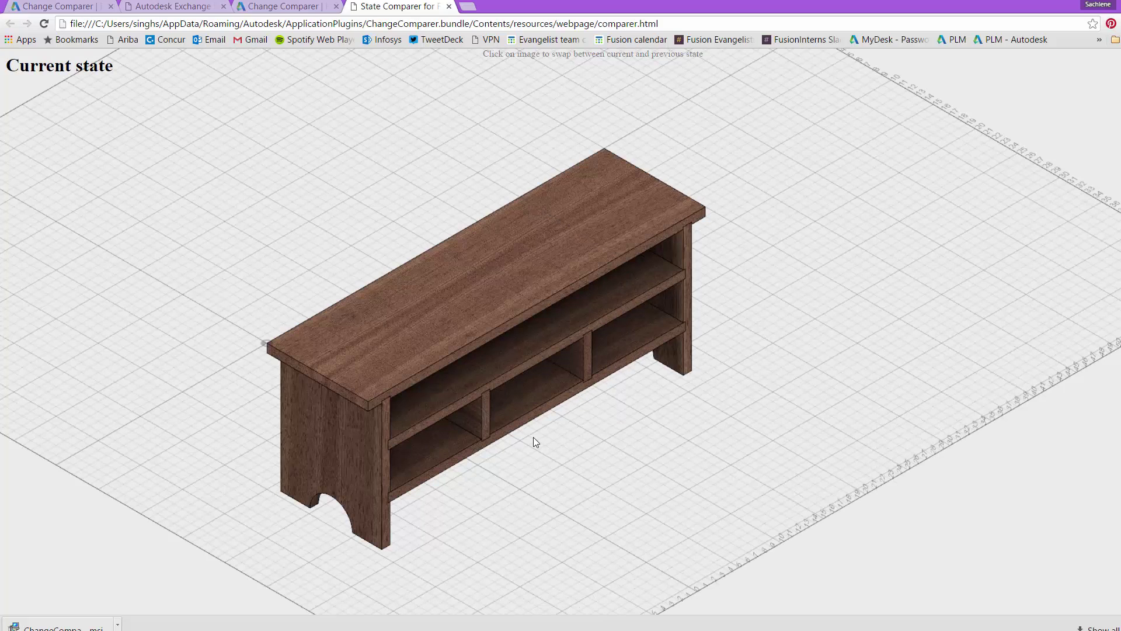
click(533, 438)
click(533, 438)
click(555, 438)
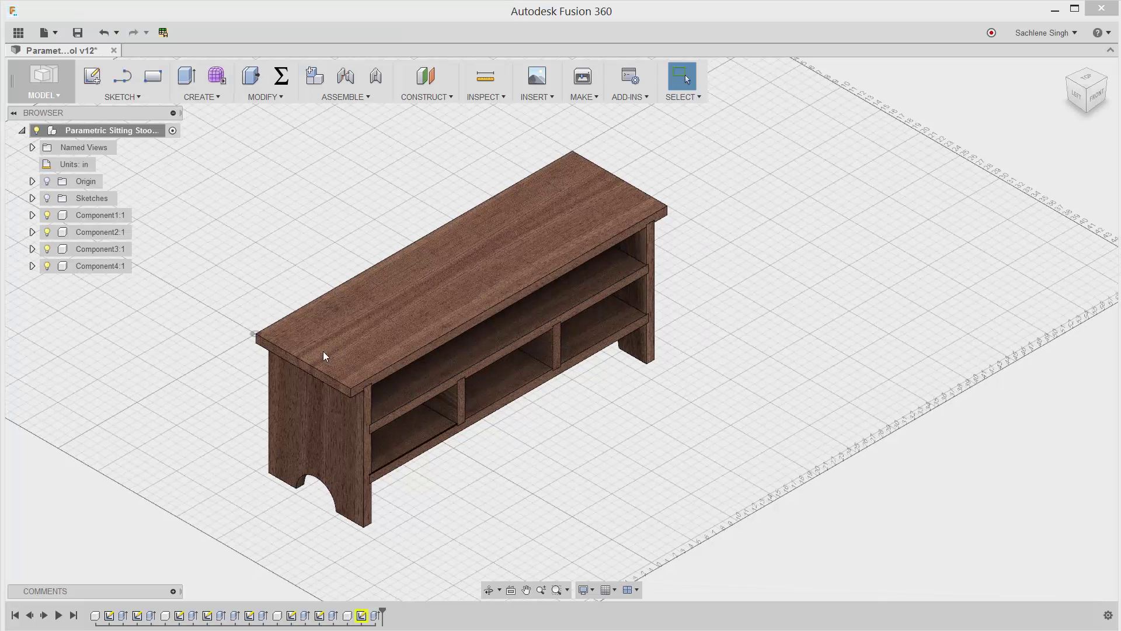
Step: Save a new snapshot of the 40 in bench via Save Snapshot For Comparison
click(494, 100)
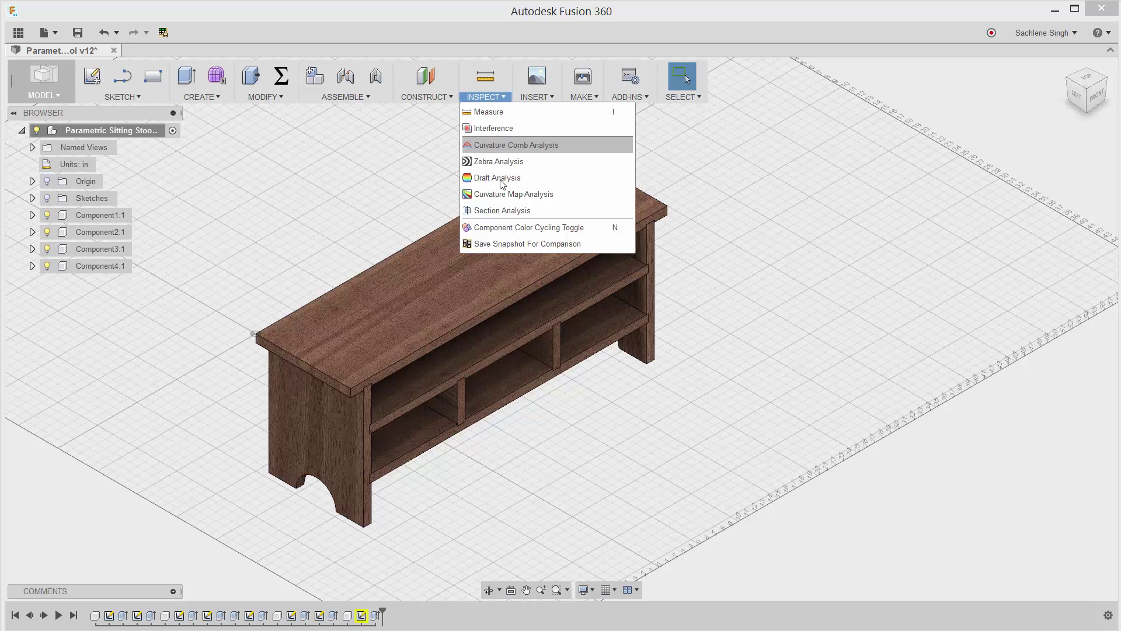
click(509, 244)
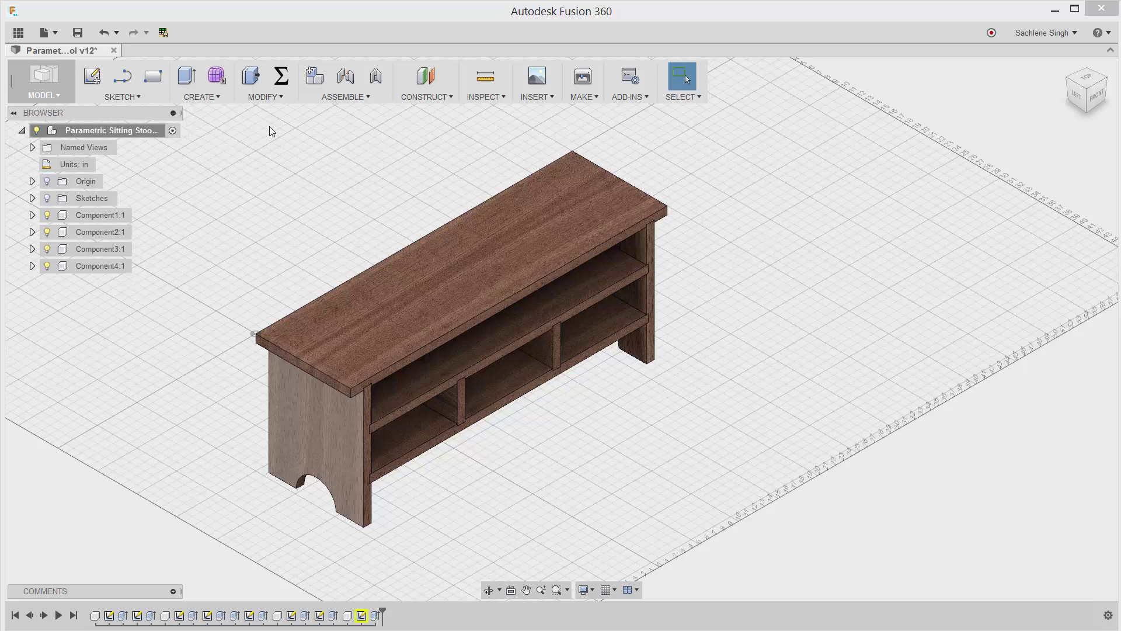
Step: Fillet the four top edges of the bench top with a 0.5 in radius
click(266, 98)
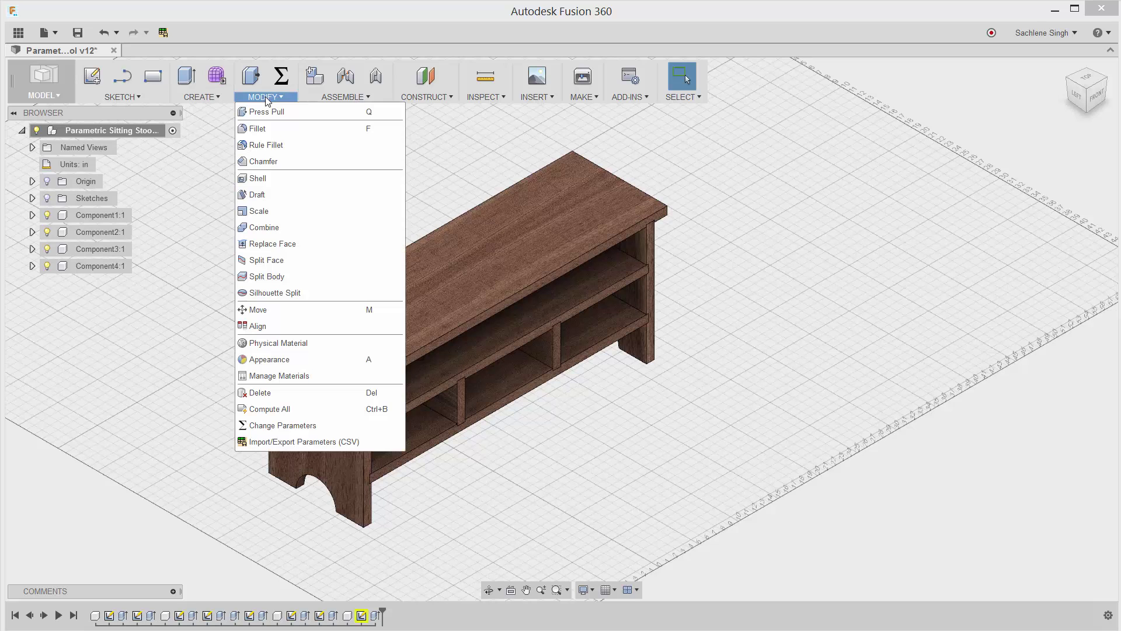
click(272, 128)
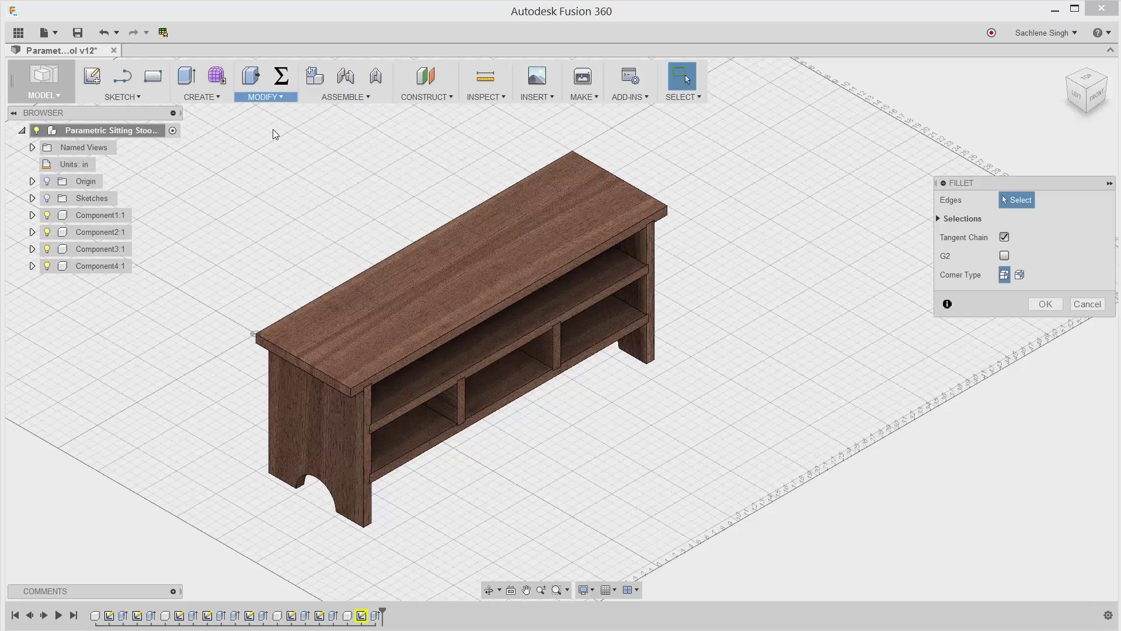
click(311, 371)
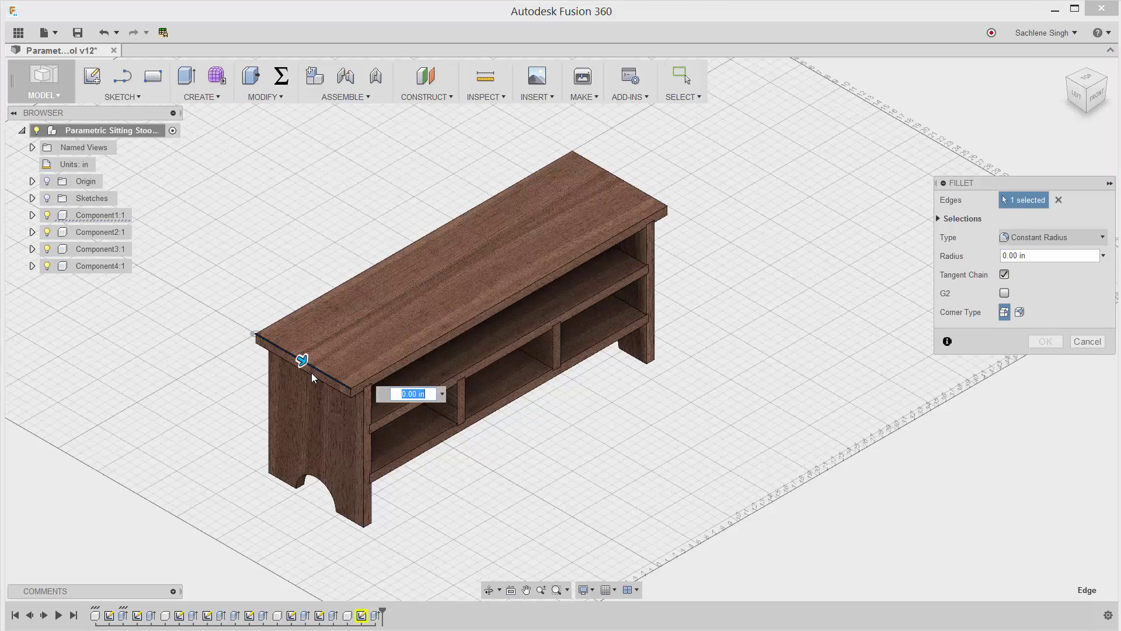
click(631, 184)
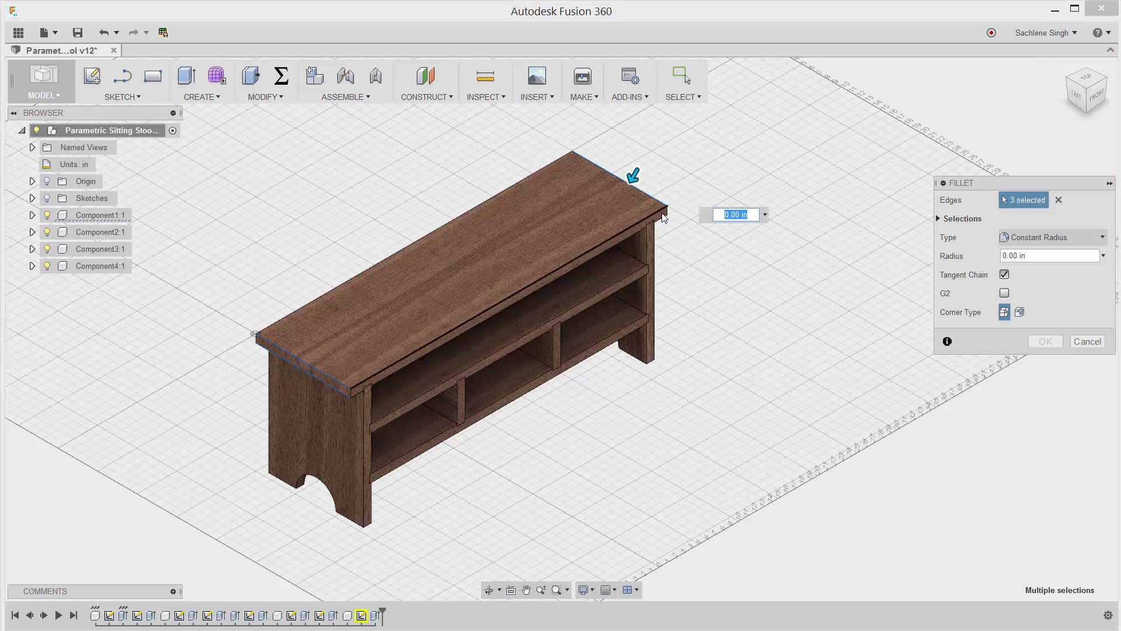
click(646, 206)
text(0.5)
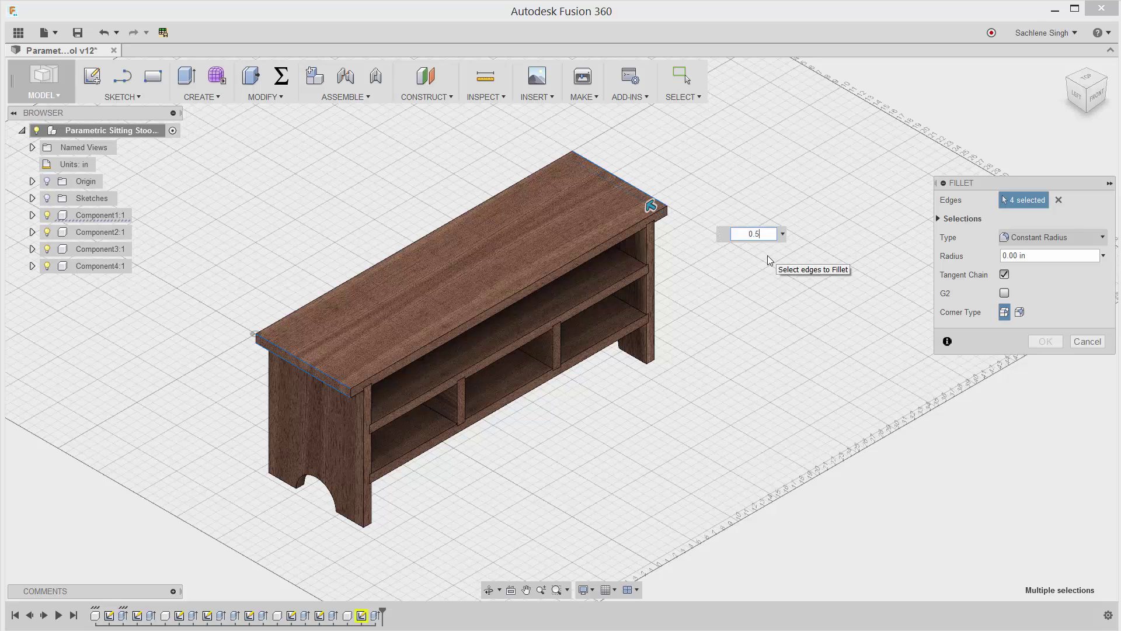
key(Return)
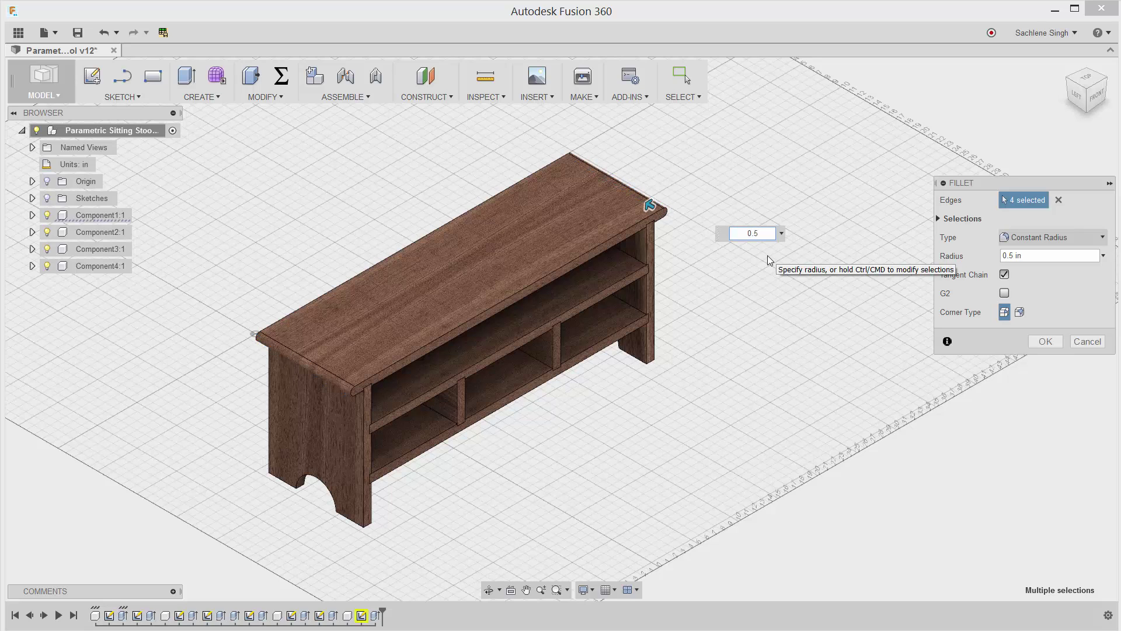
right_click(831, 289)
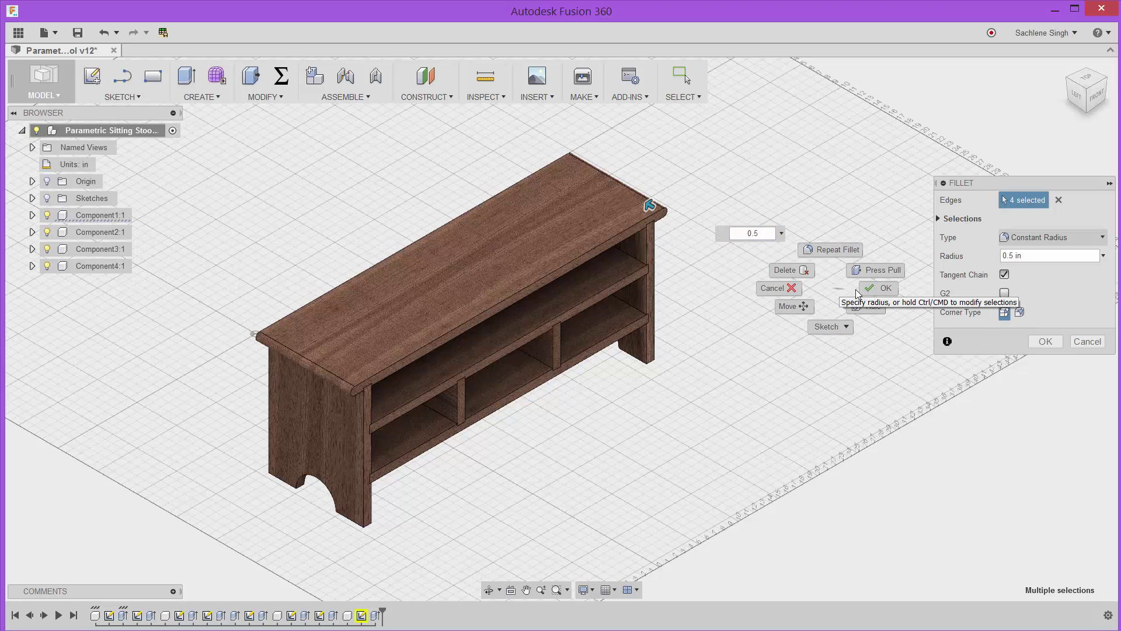
click(863, 289)
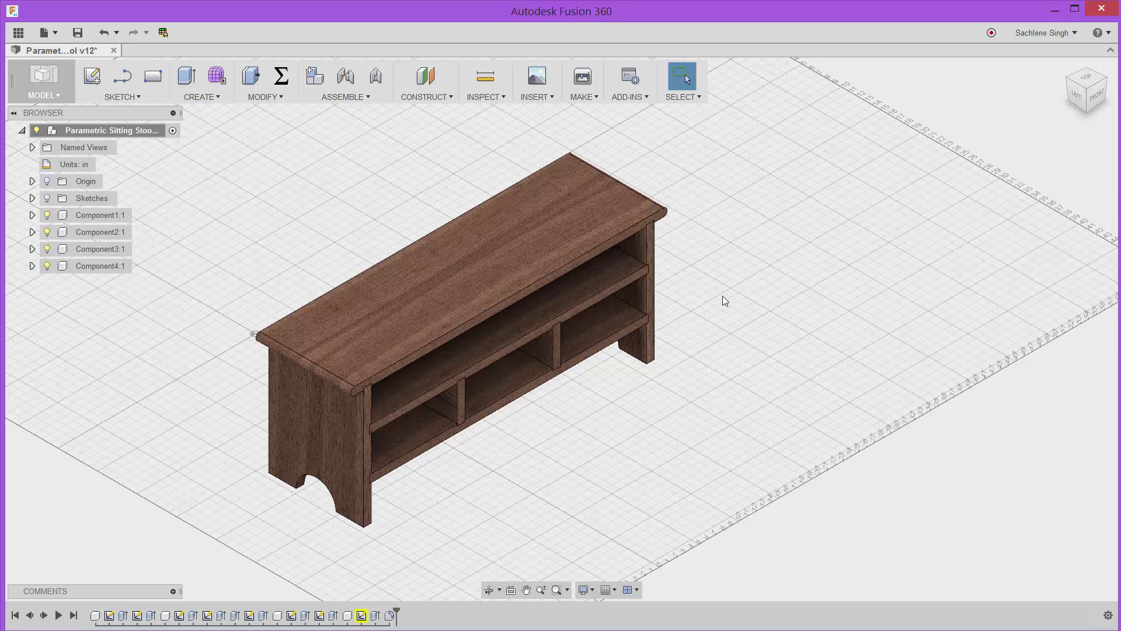
Step: Run Compare To Snapshot to show the filleted bench in the comparison page
click(485, 97)
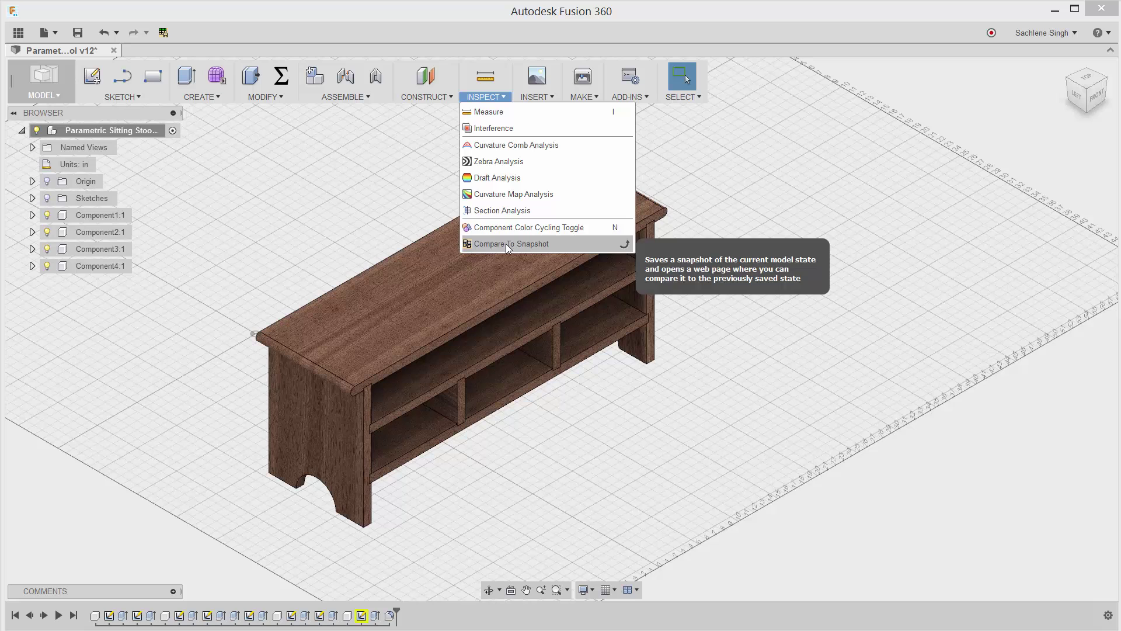
click(506, 244)
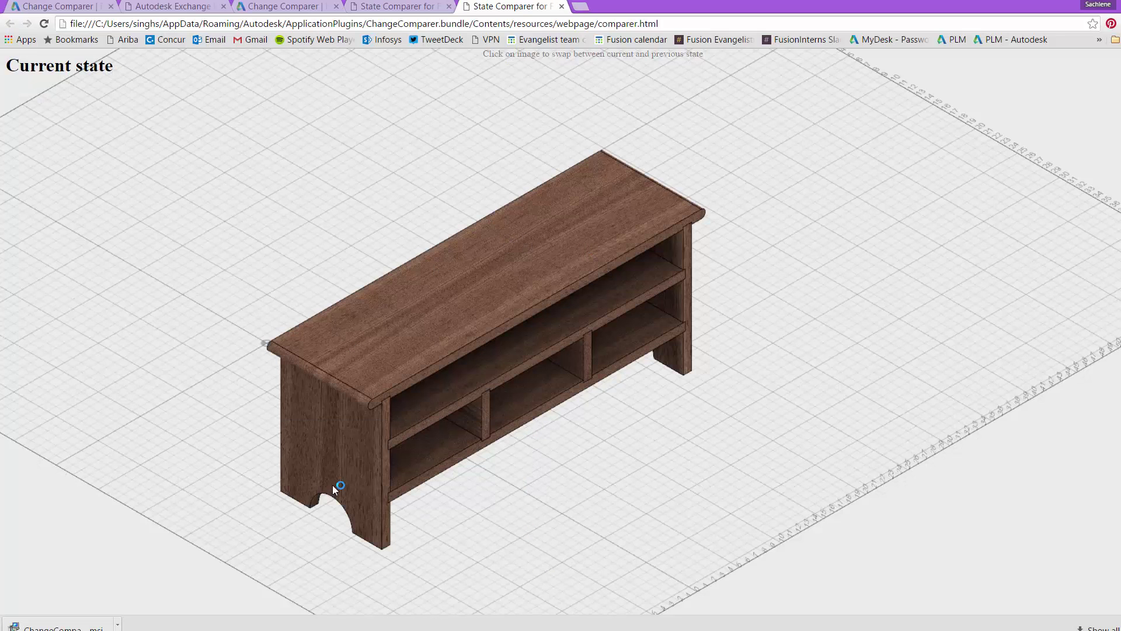
Step: Flip between the sharp-edged snapshot and the filleted bench, then return to Fusion 360
click(562, 469)
click(562, 474)
click(562, 474)
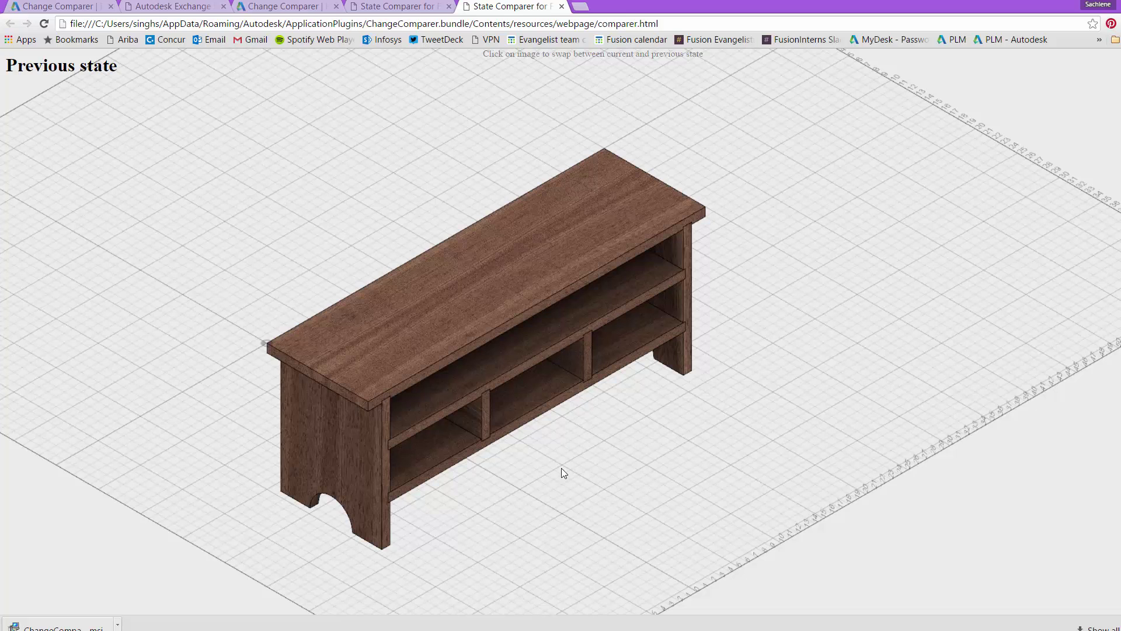
click(550, 469)
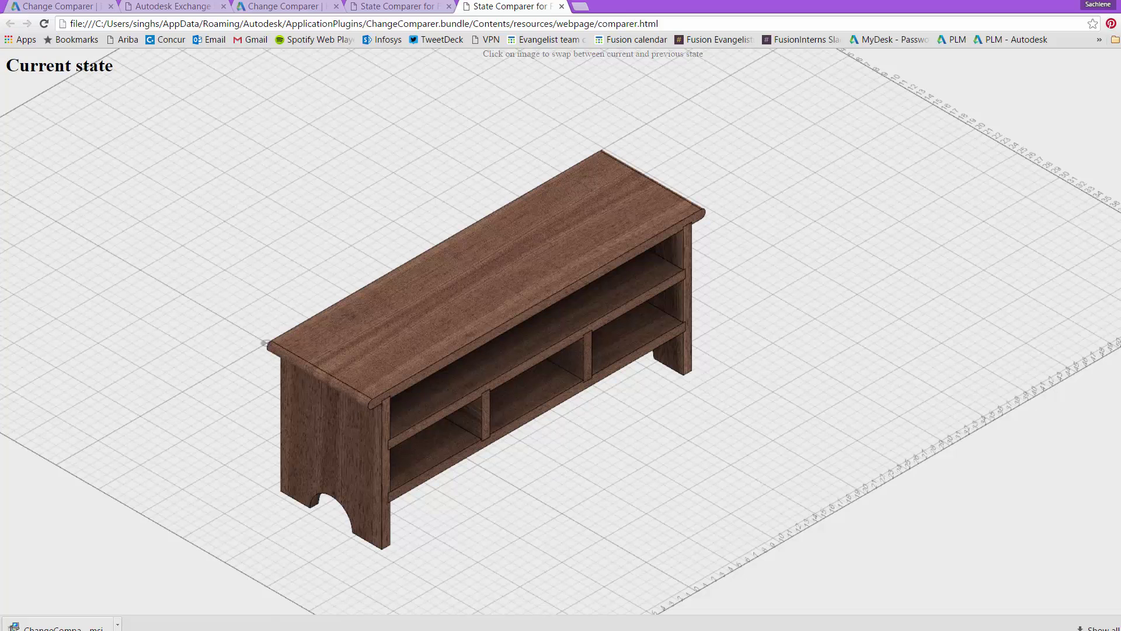
key(alt+Tab)
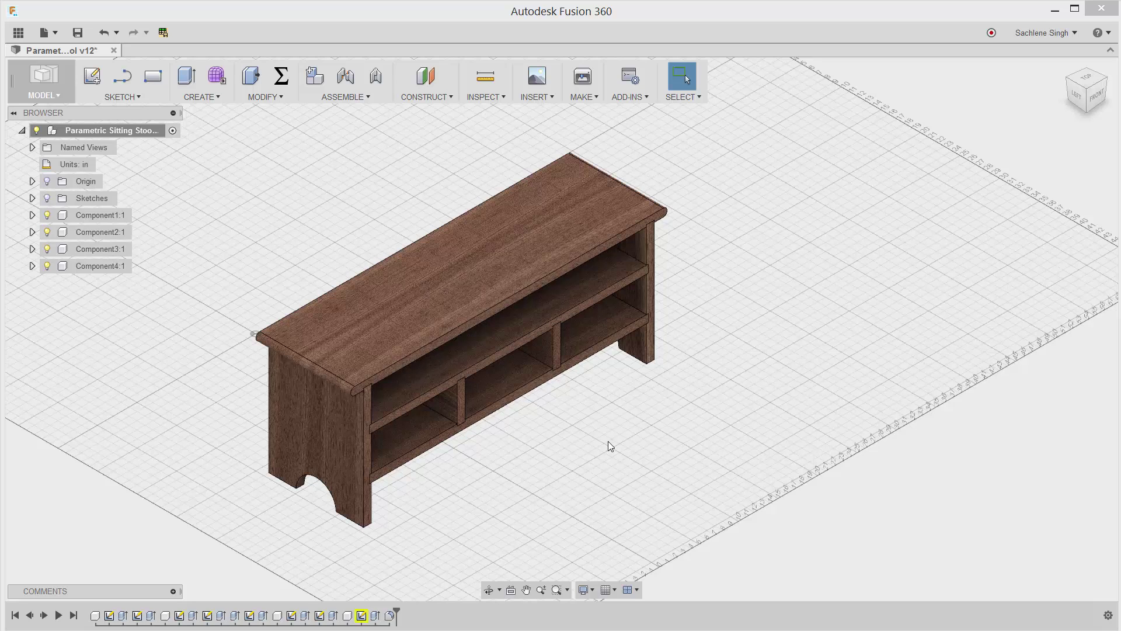
mouse_move(609, 447)
middle_down()
mouse_move(537, 458)
mouse_move(519, 431)
mouse_move(512, 444)
middle_up()
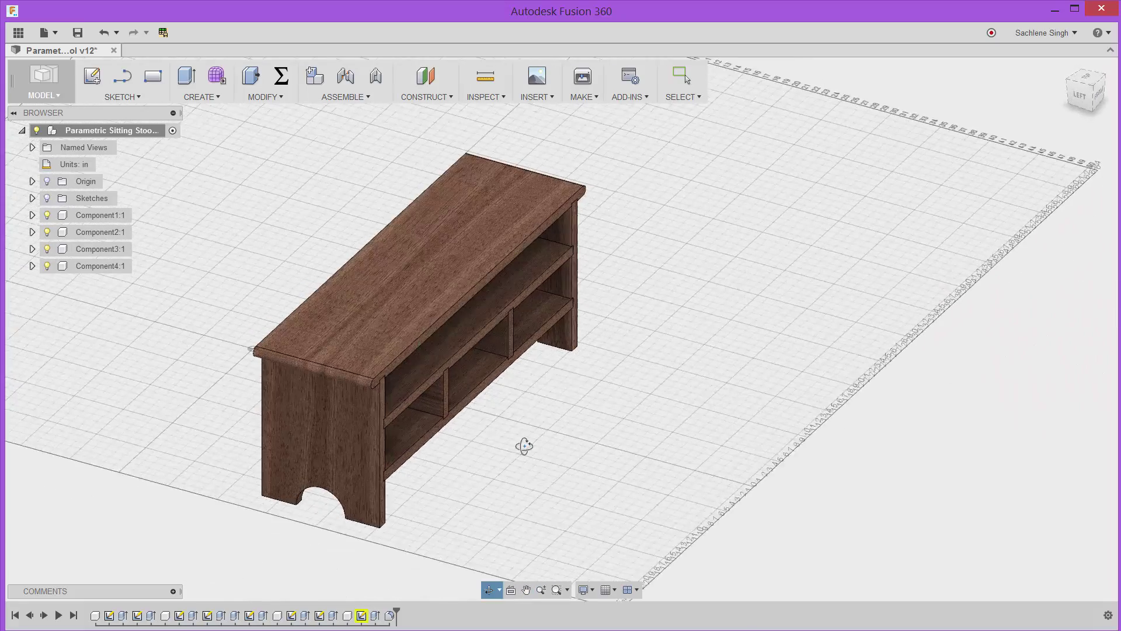